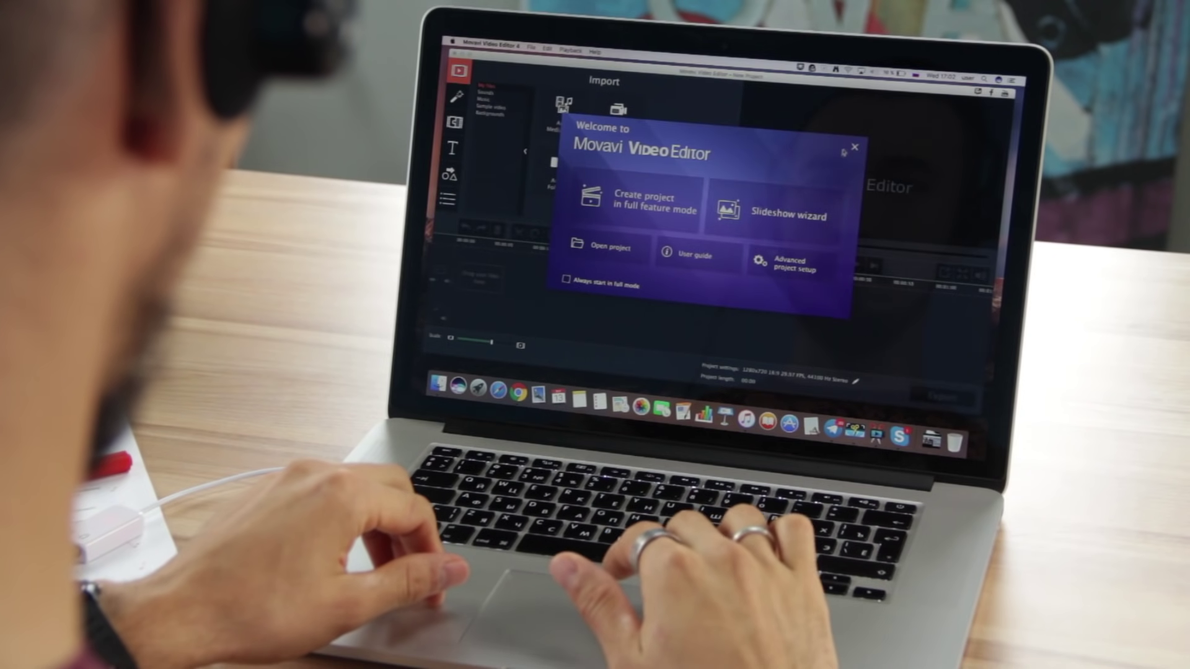
Leave the Welcome window and import 1276900.mp4 from Downloads onto the timeline.
left_click(682, 204)
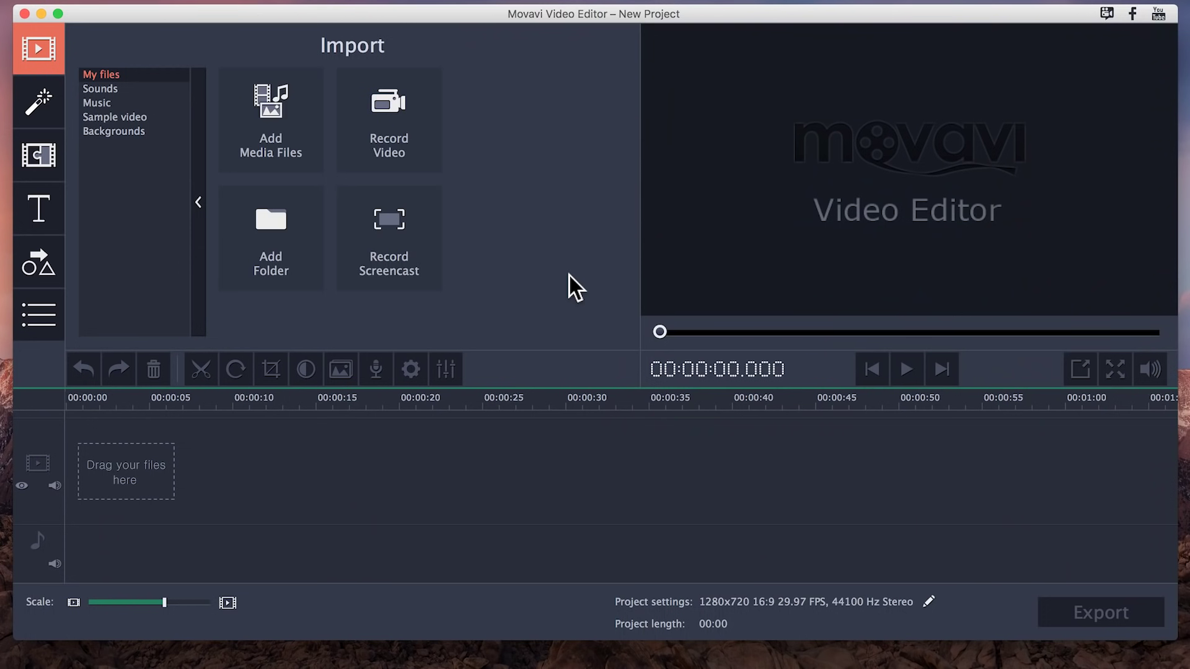
left_click(323, 109)
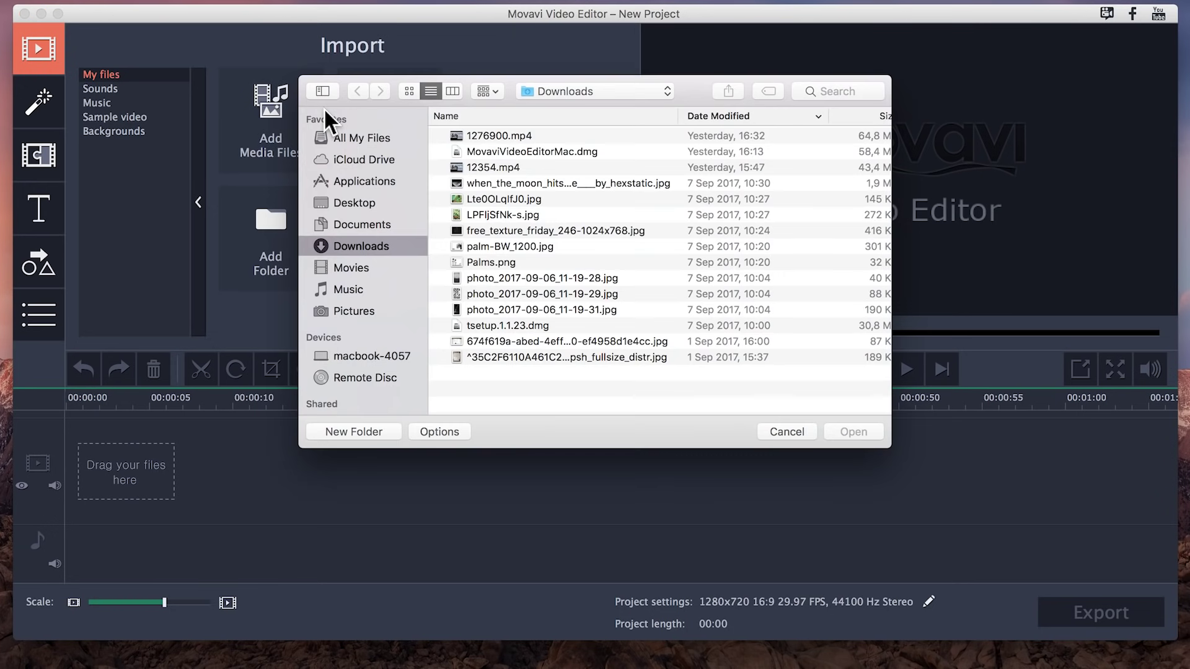
left_click(544, 136)
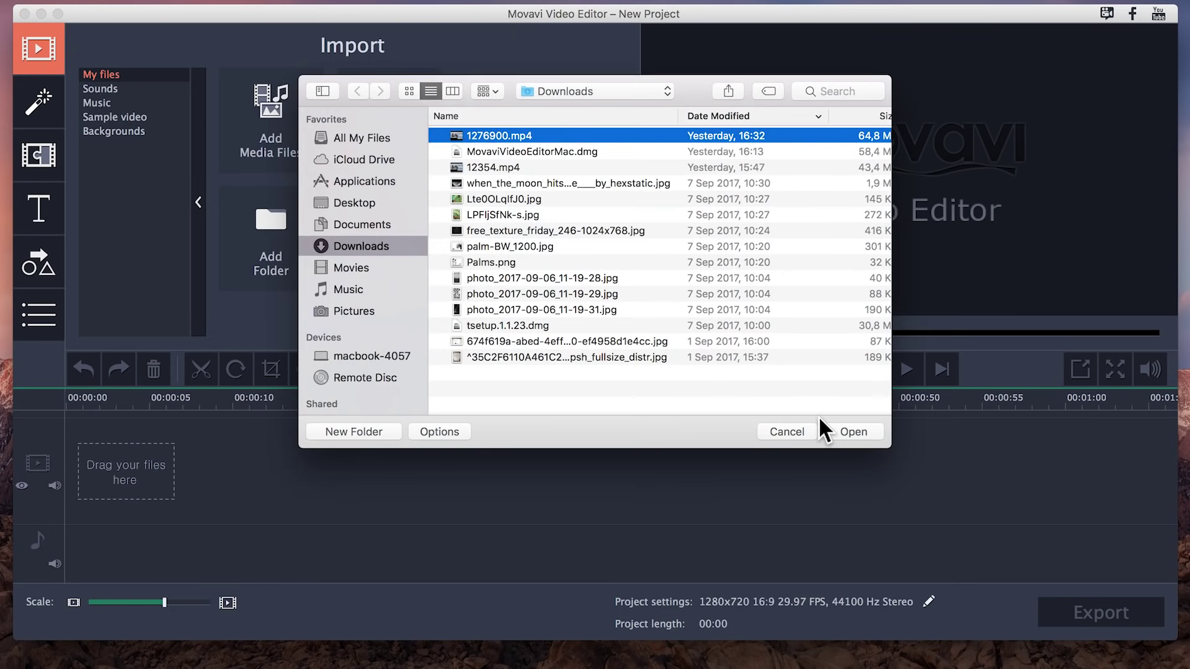
left_click(842, 433)
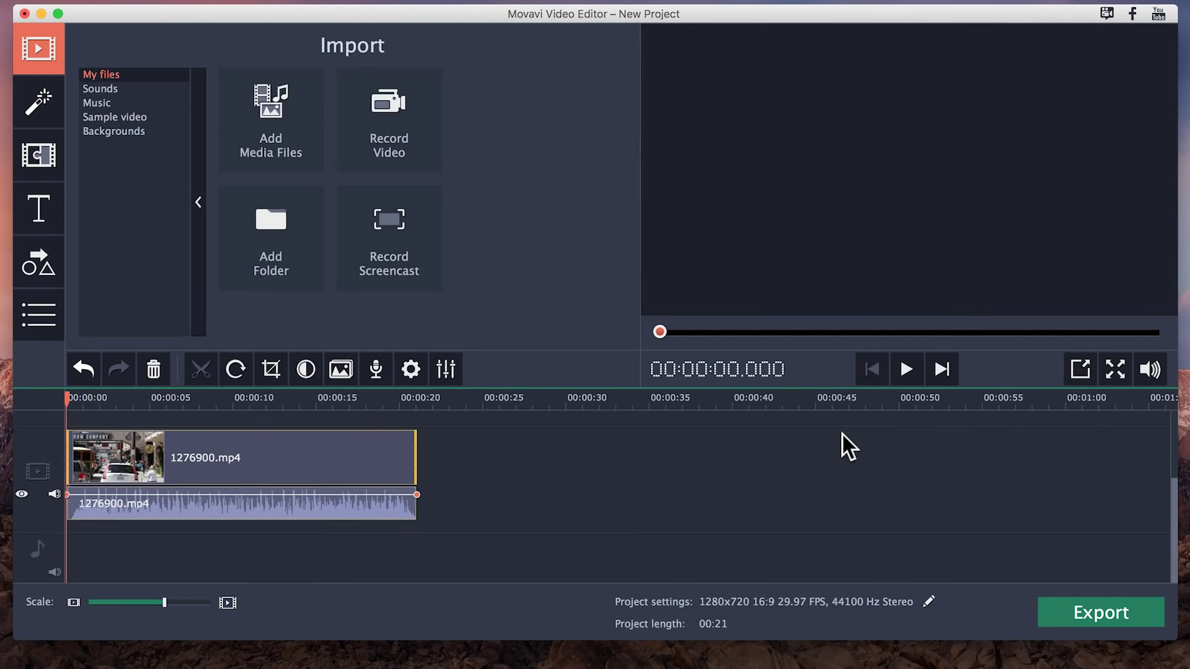
Set voice recording to USB Audio Device at 44.1 kHz, mono, 16-bit, volume just under 100%.
left_click(374, 369)
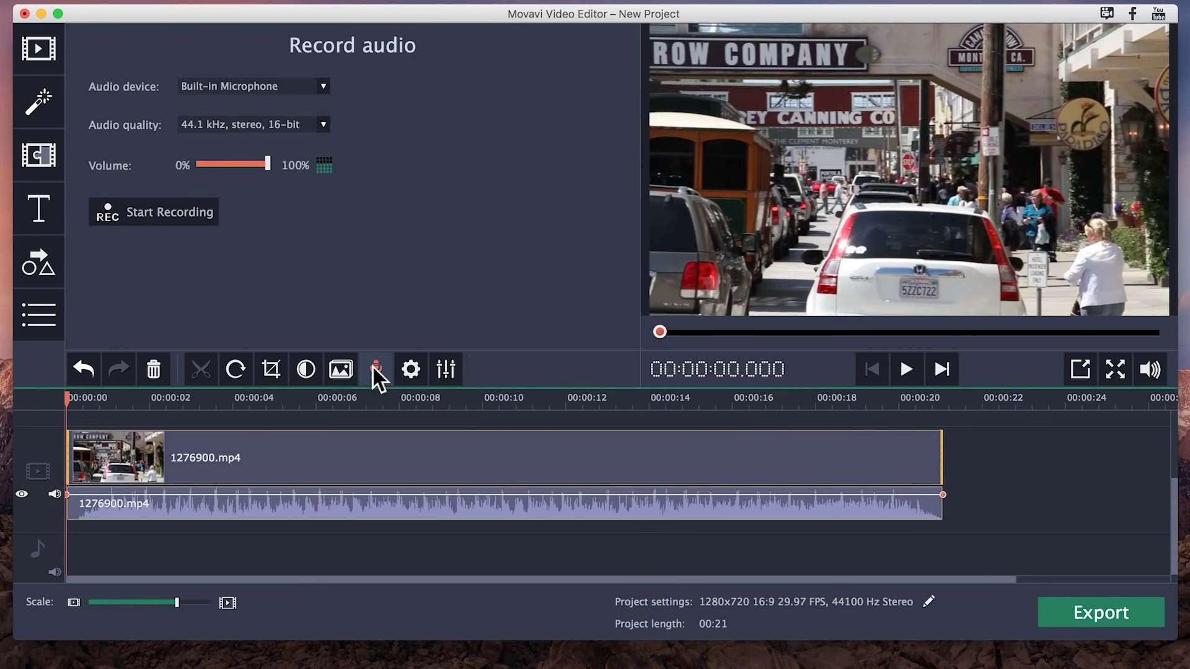
left_click(326, 92)
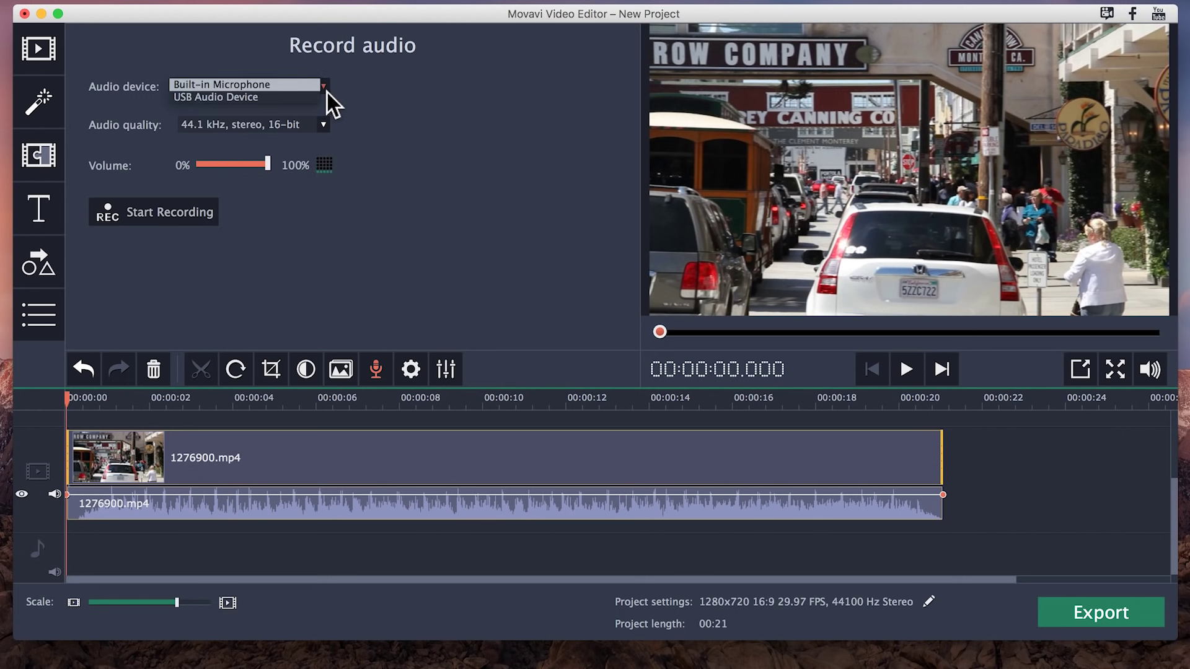
left_click(315, 104)
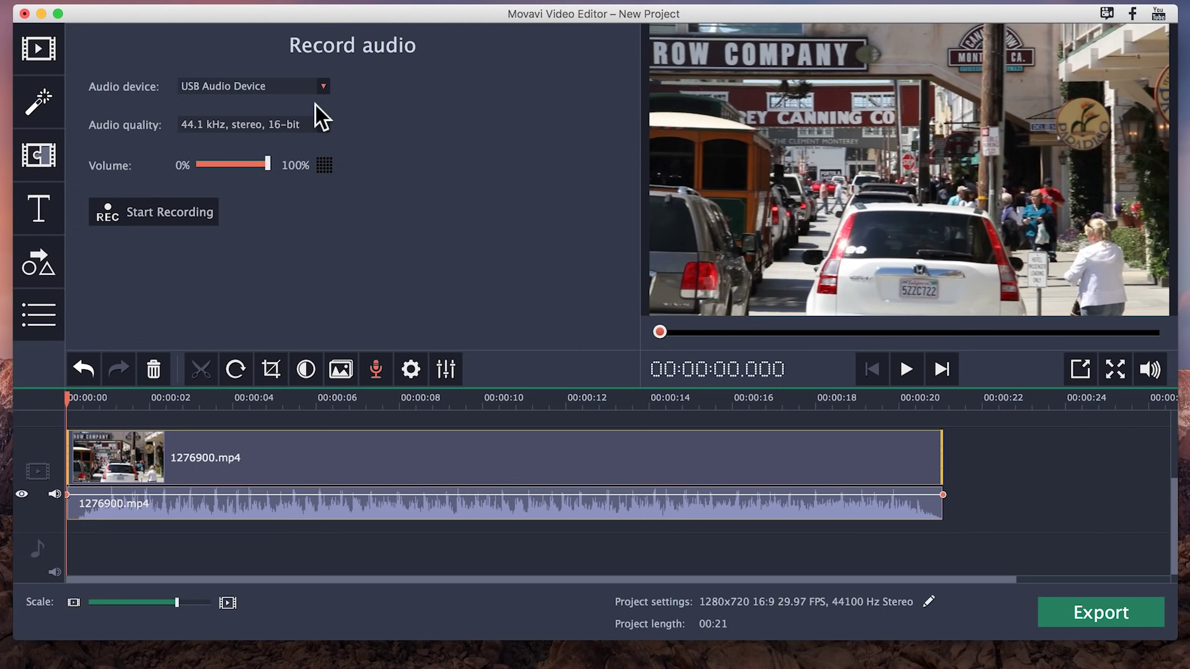
left_click(330, 129)
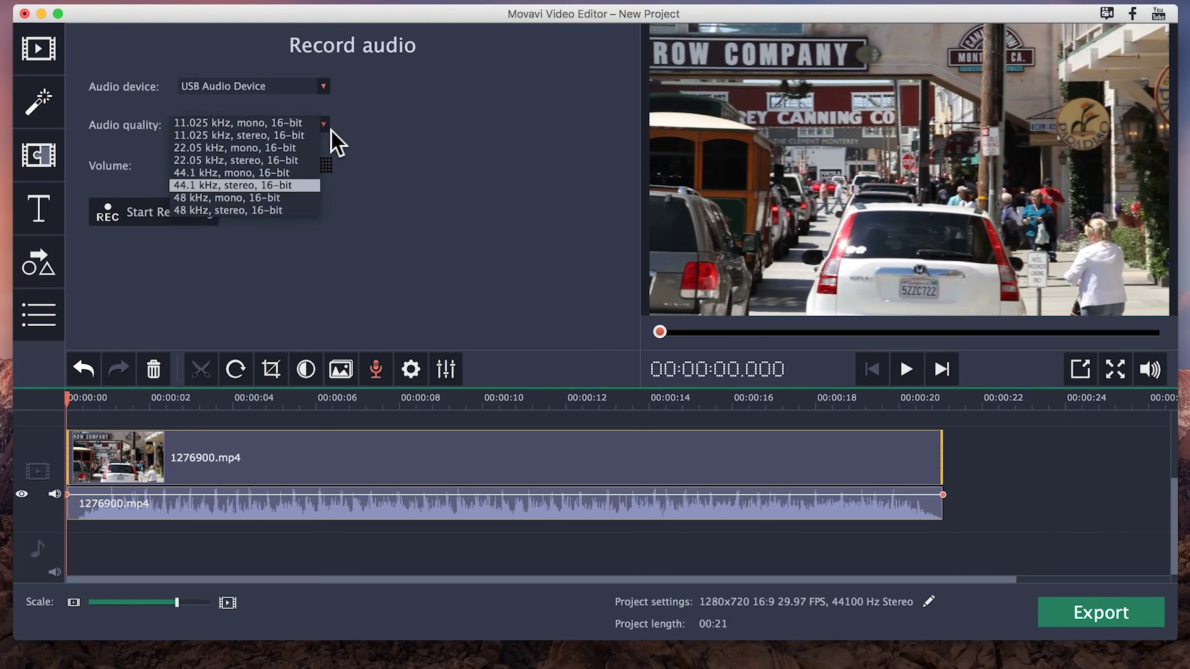
left_click(308, 176)
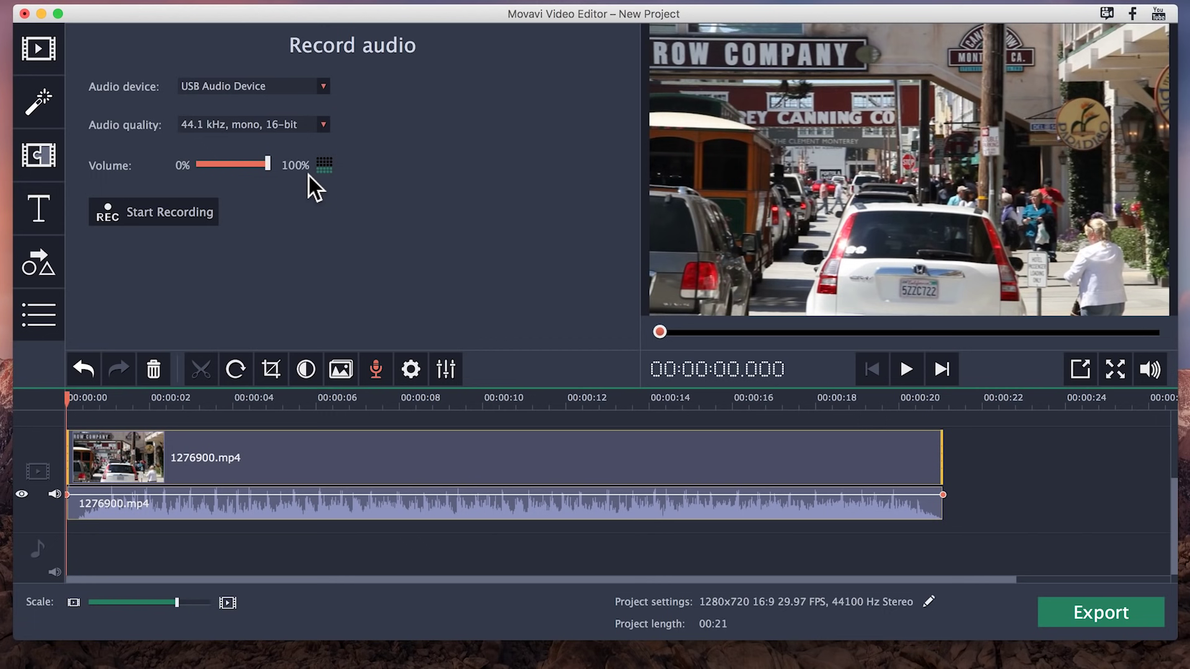
left_click_drag(273, 164, 261, 162)
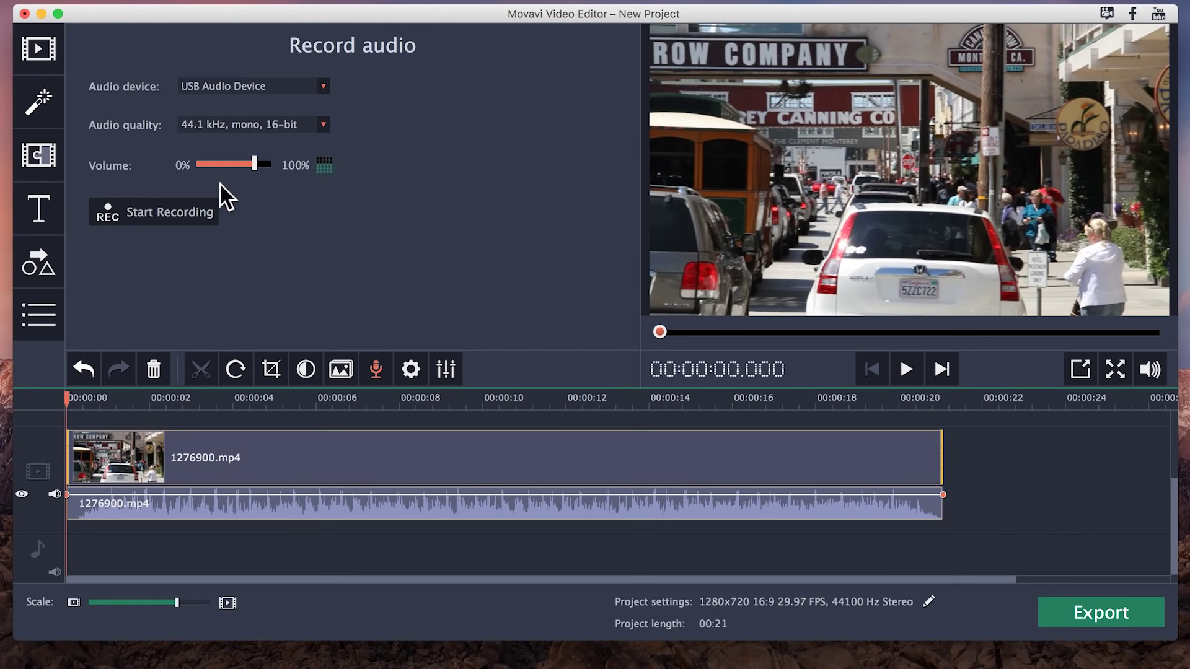
key("super+z")
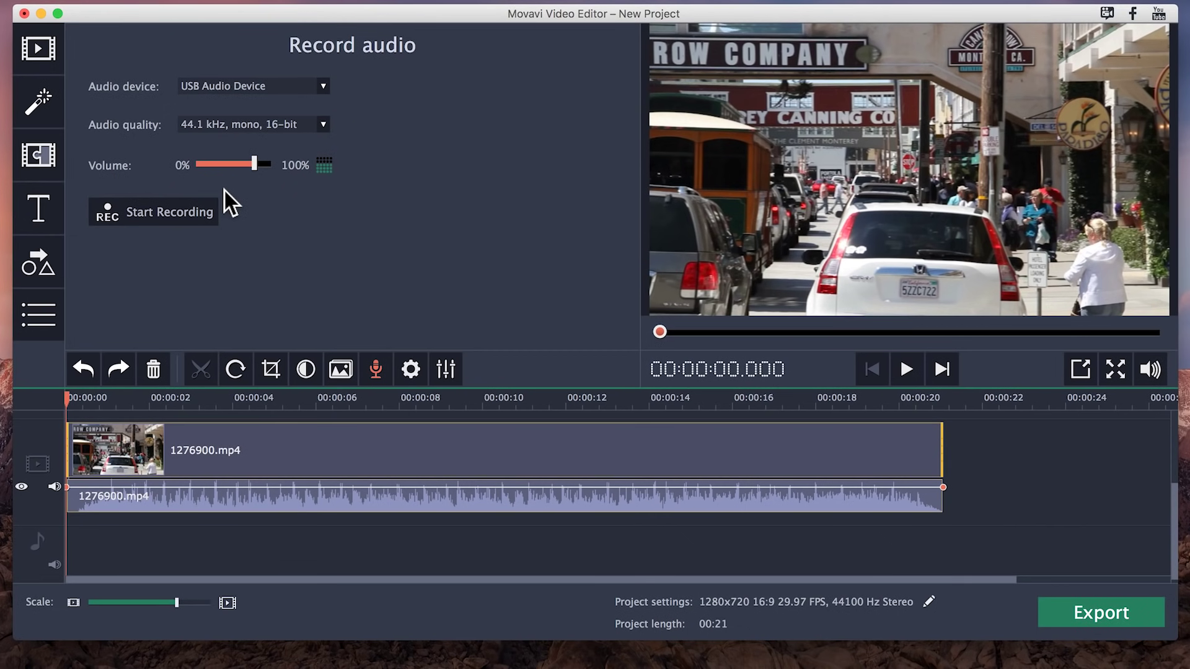
Record the voice track Rec-28-2017.09.13-19.09.13.wav and shift it to start at 00:00.
left_click(209, 216)
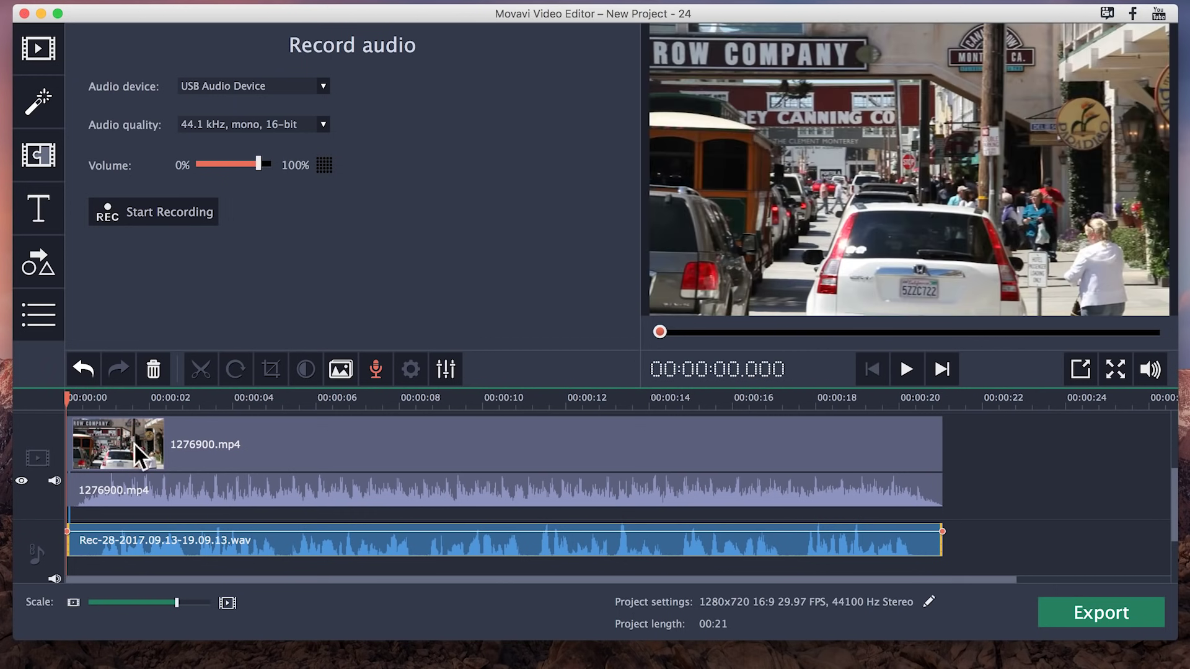
left_click(87, 558)
mouse_move(83, 545)
left_mouse_down()
mouse_move(120, 548)
mouse_move(69, 545)
mouse_move(99, 549)
mouse_move(79, 549)
left_mouse_up()
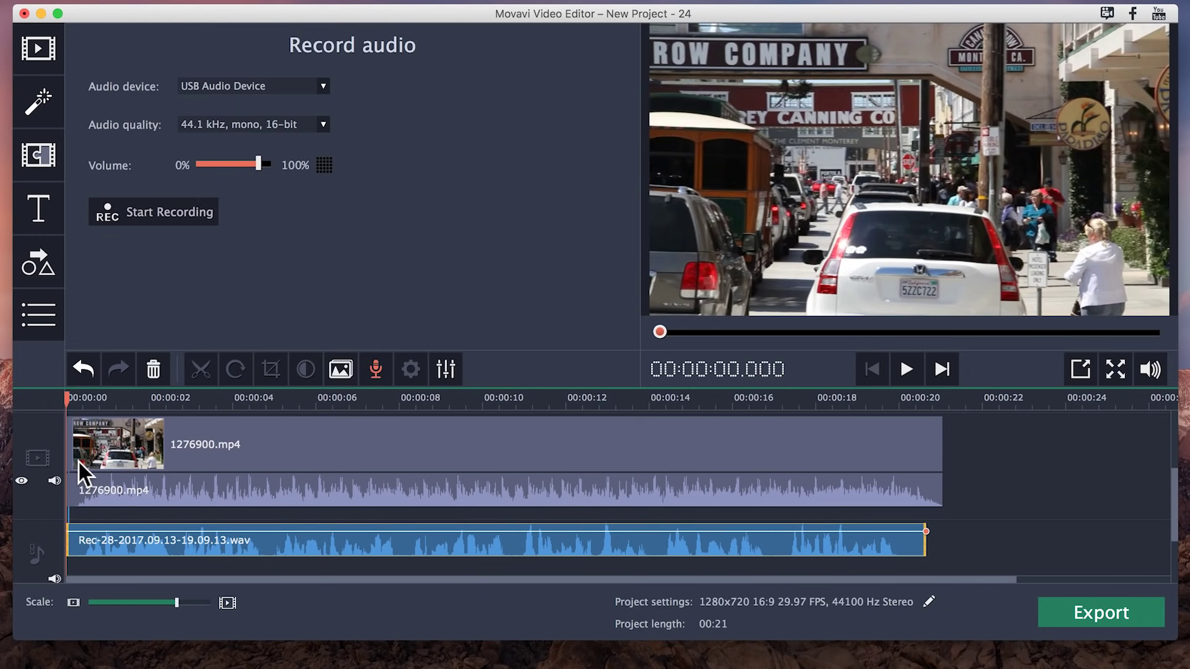
Lower the 1276900.mp4 clip's own audio volume to about 21%.
left_click(78, 460)
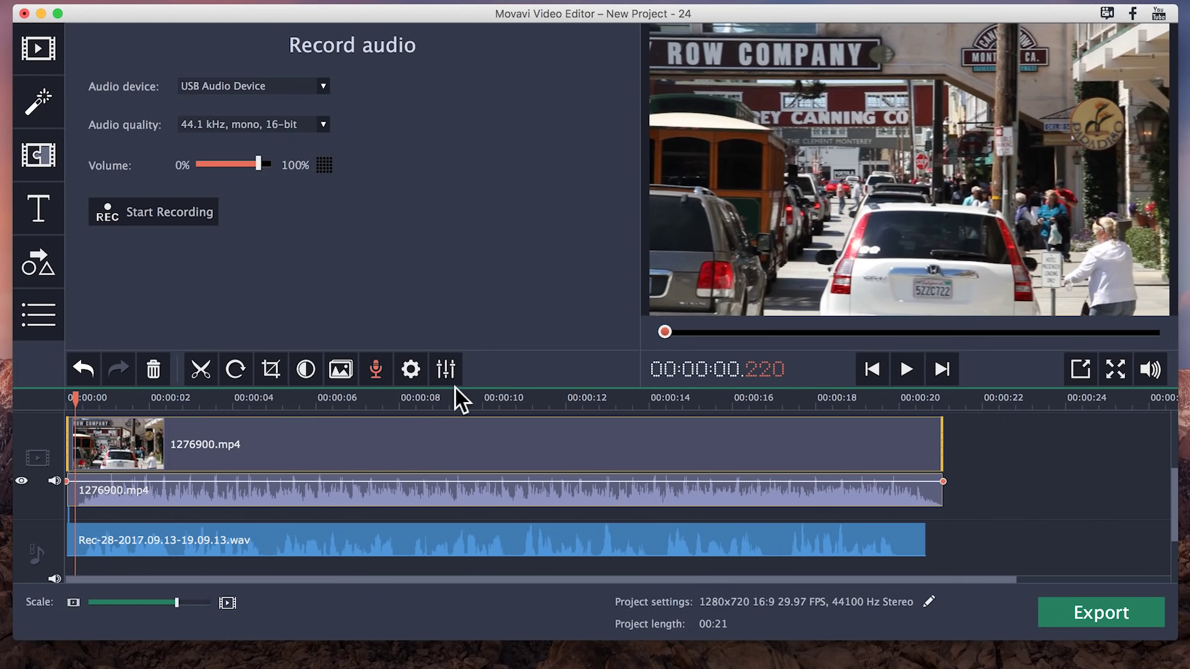
left_click(457, 382)
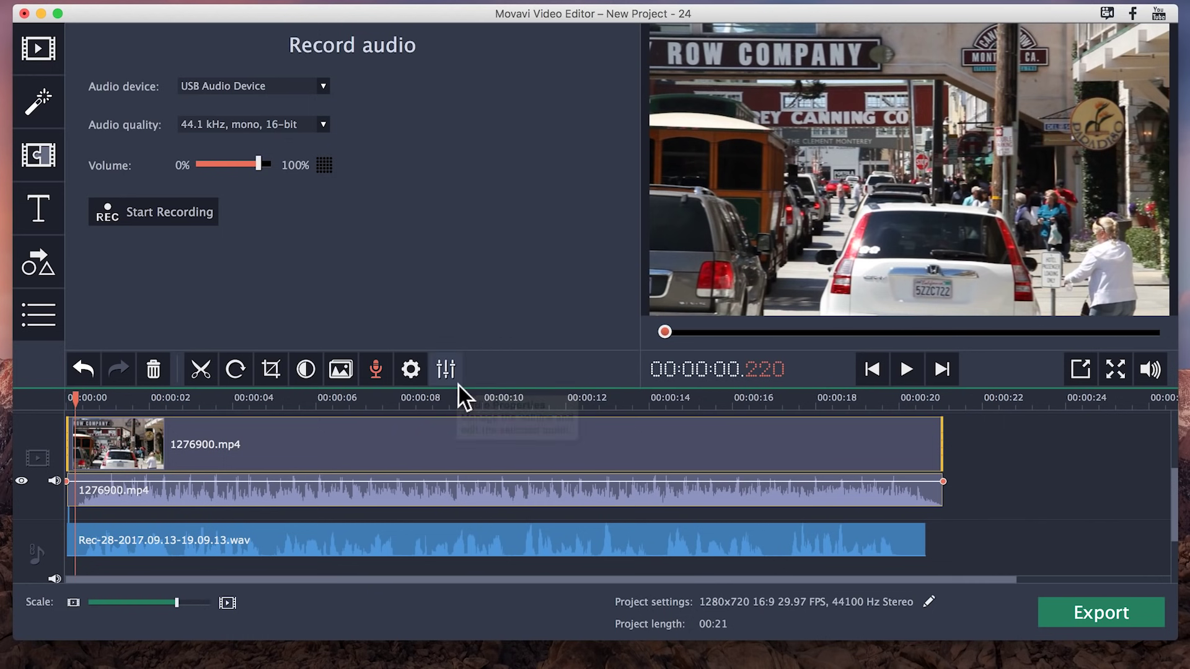
left_click_drag(261, 116, 225, 119)
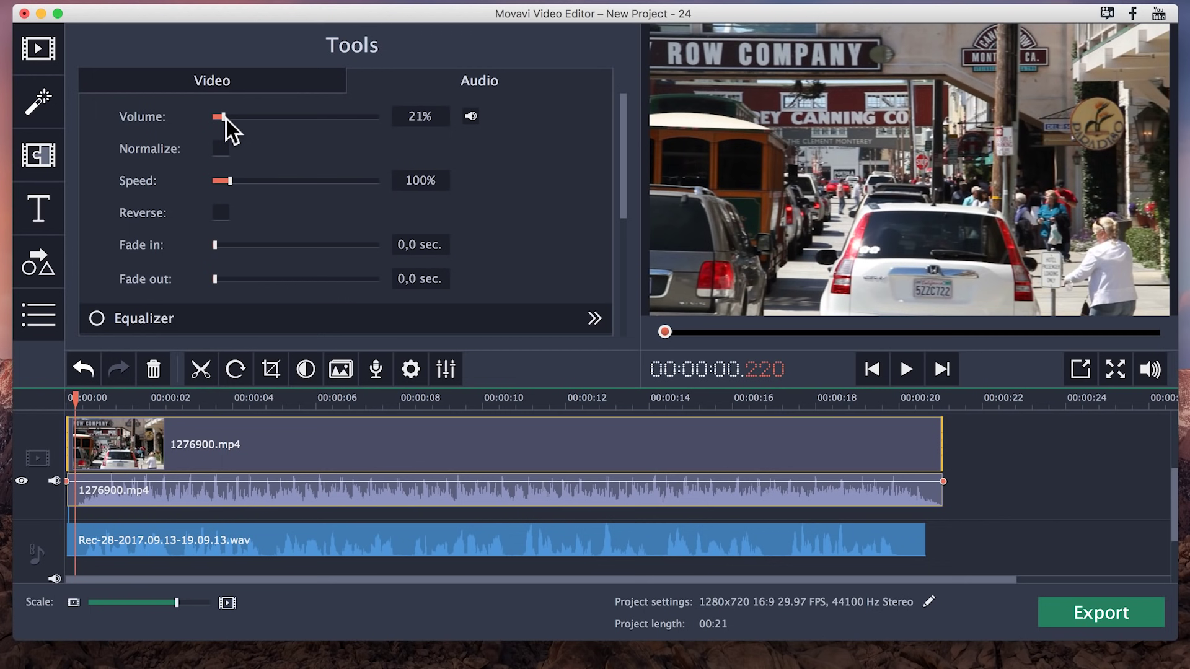
Trim the end of the voice clip slightly and park the playhead at 00:00:16.940.
left_click(236, 548)
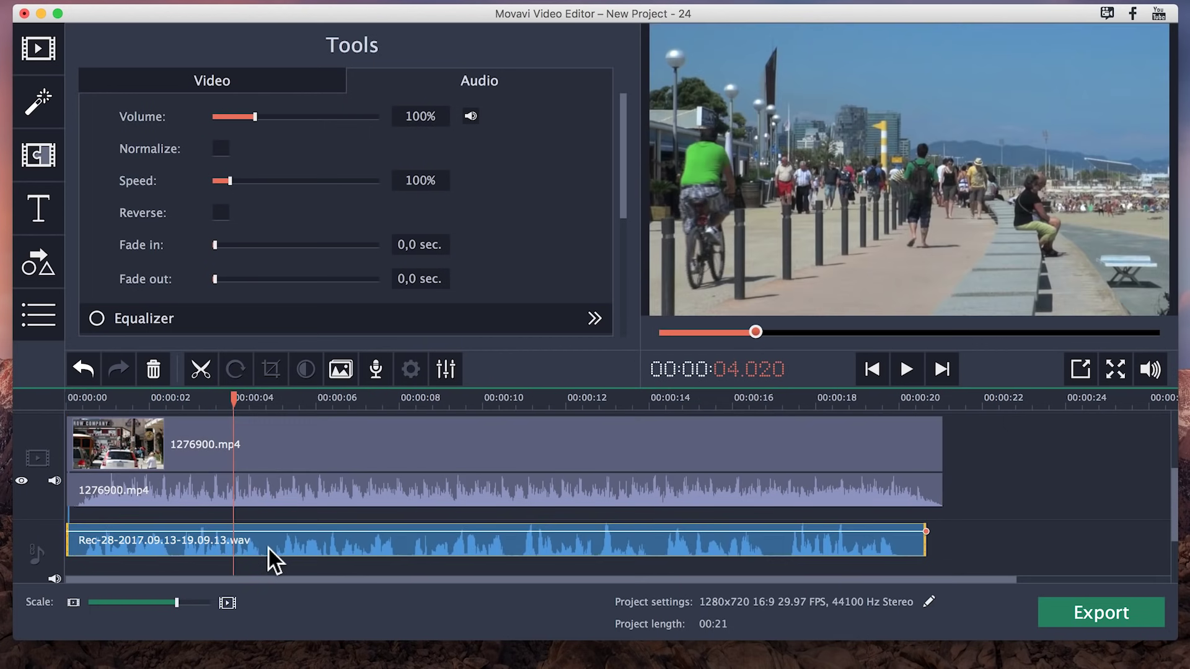
left_click(778, 561)
left_click_drag(931, 553, 918, 552)
left_click(775, 548)
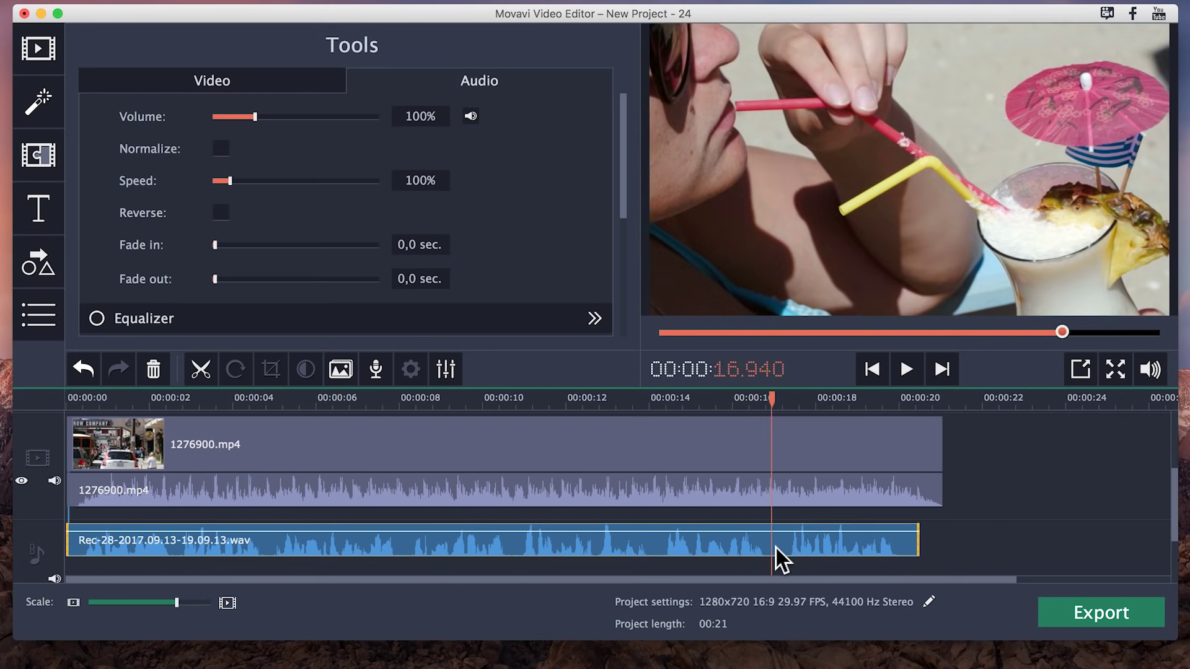
Split the voice clip at about 17 seconds and nudge the second piece slightly later.
left_click(208, 371)
left_click(809, 540)
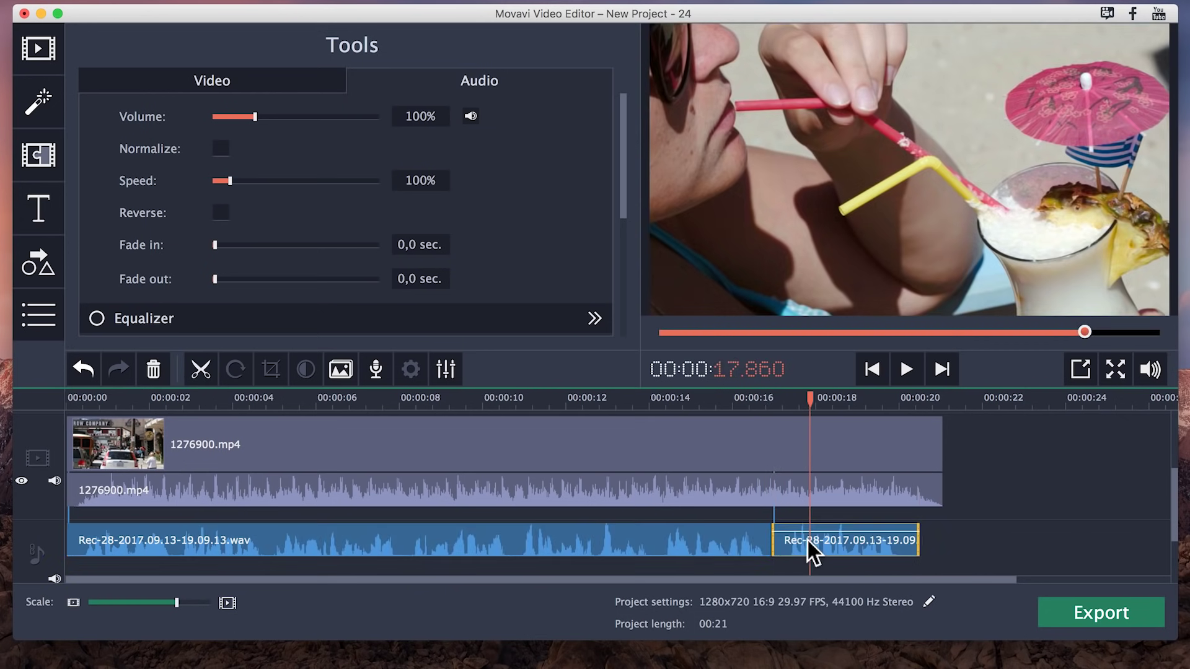
left_click(789, 540)
left_click_drag(790, 541, 803, 544)
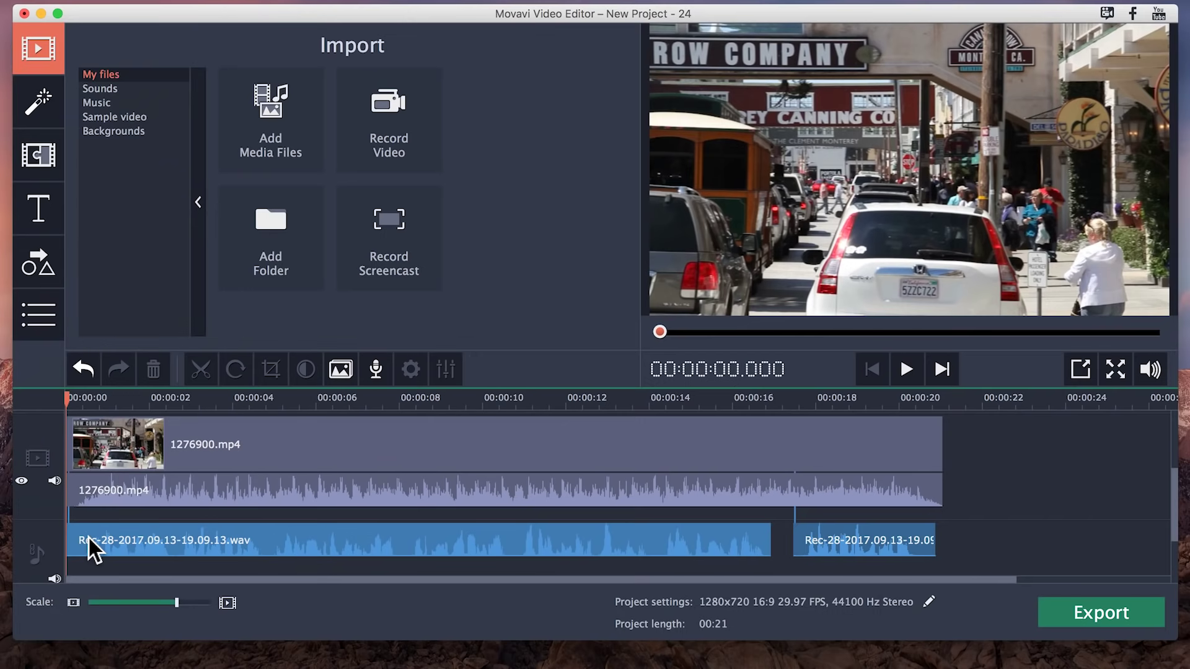
Turn on Normalize for the first voice clip and apply the Voice enhancement equalizer preset.
left_click(88, 537)
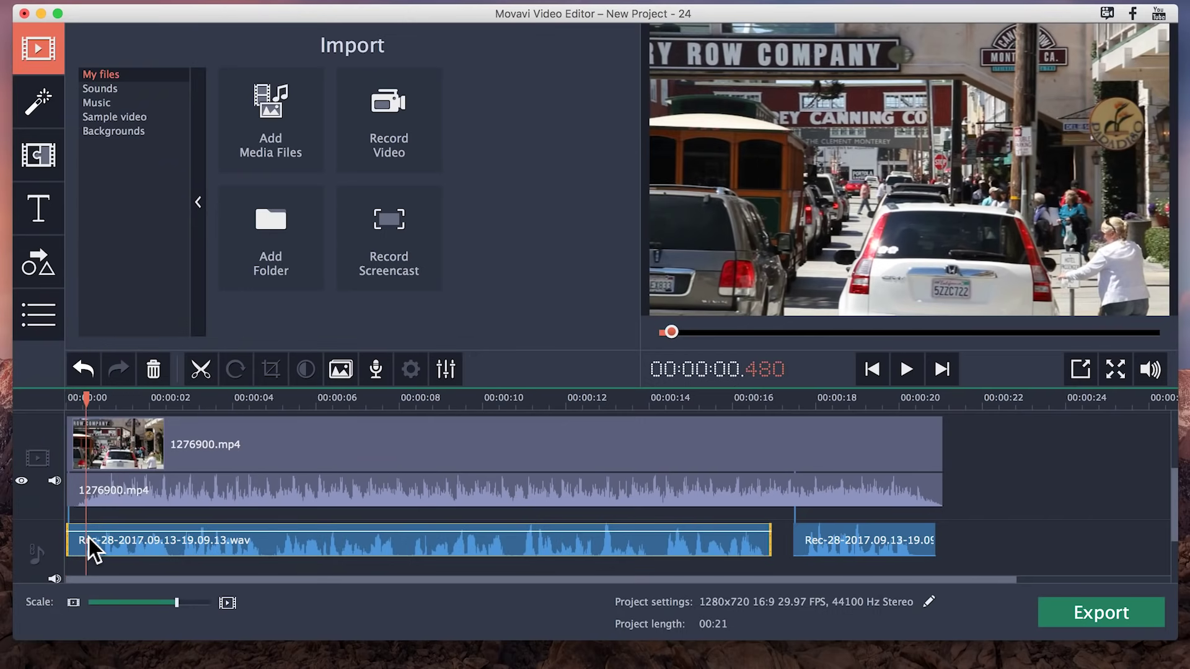
left_click(444, 375)
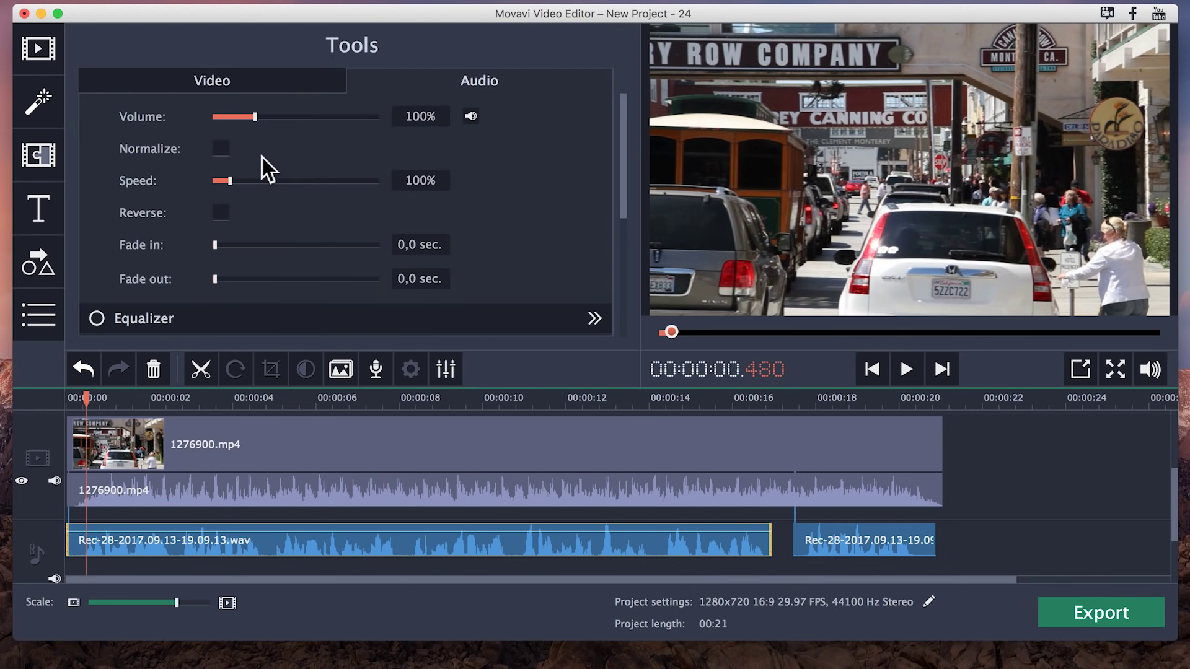
left_click(228, 151)
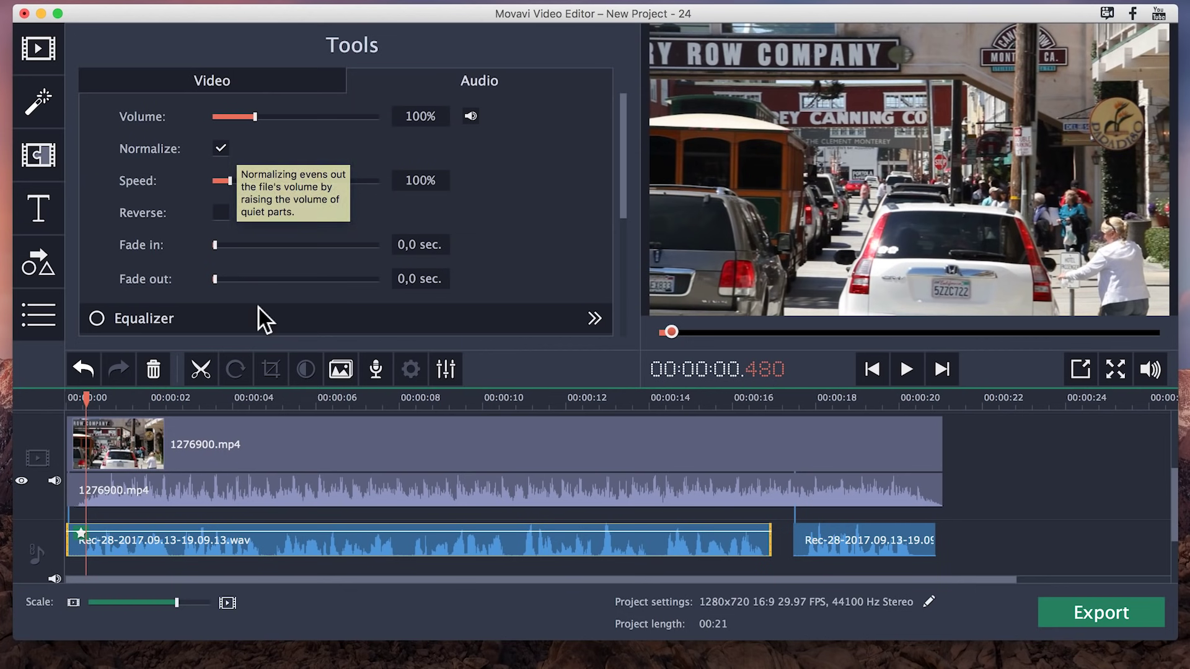
left_click(277, 325)
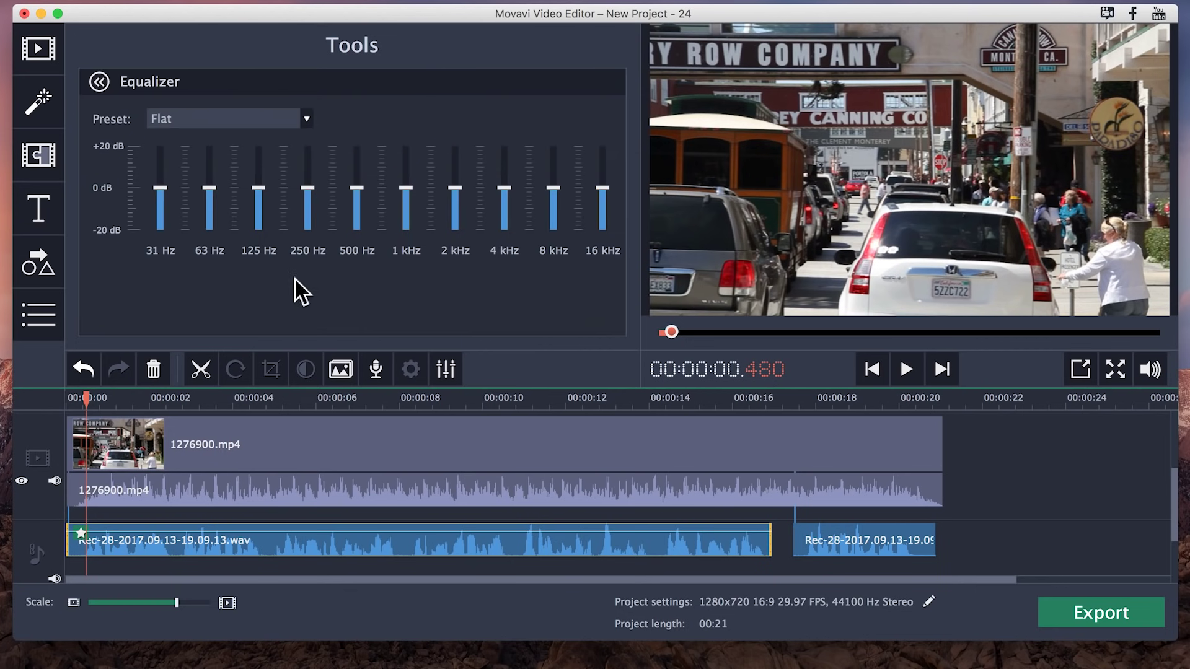
left_click(309, 122)
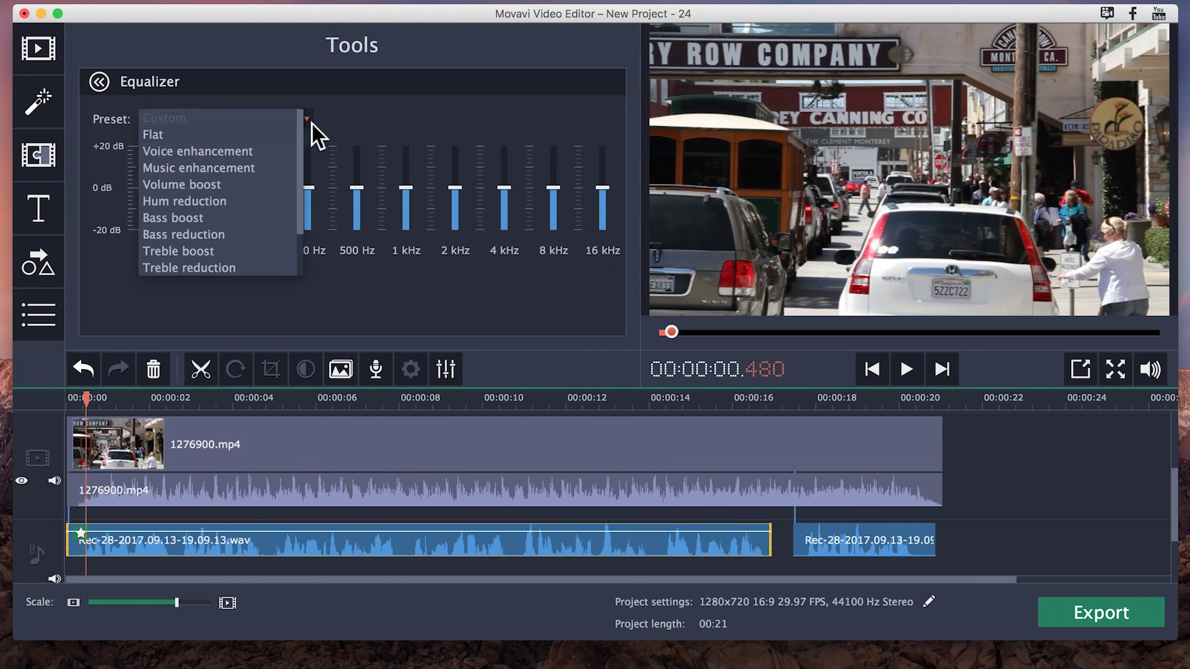
left_click(280, 155)
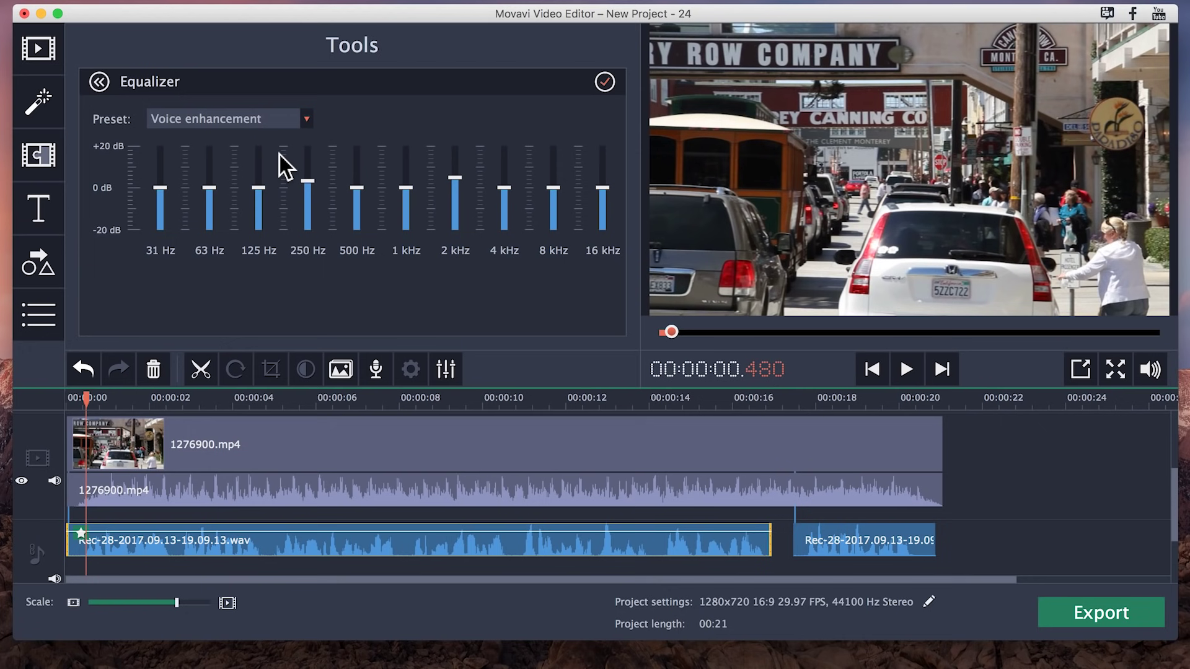
left_click(99, 83)
Apply Noise Removal to the voice clip with noise suppression at 7%.
scroll(249, 232, "down", 3)
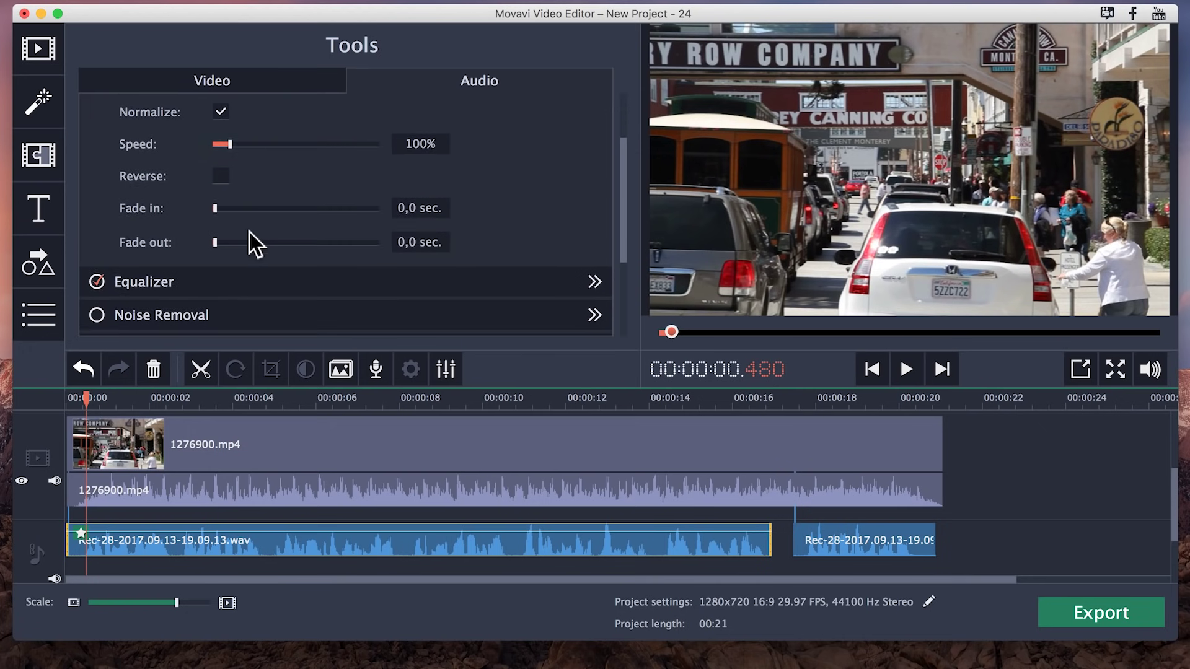
left_click(259, 260)
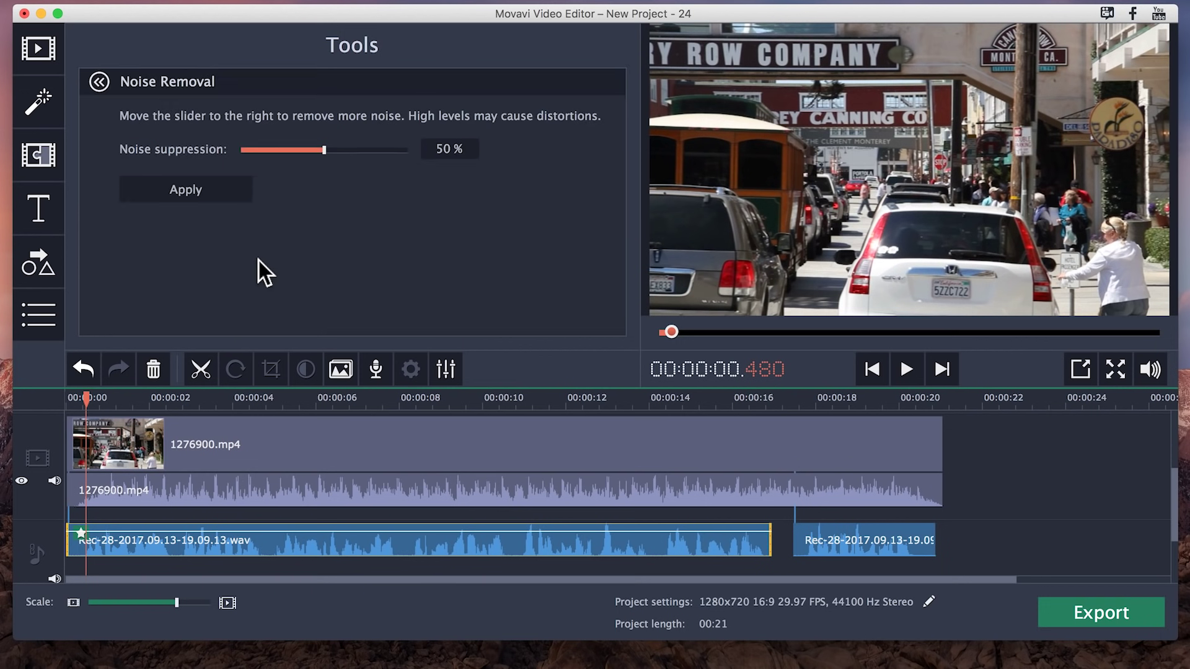
left_click_drag(324, 155, 257, 150)
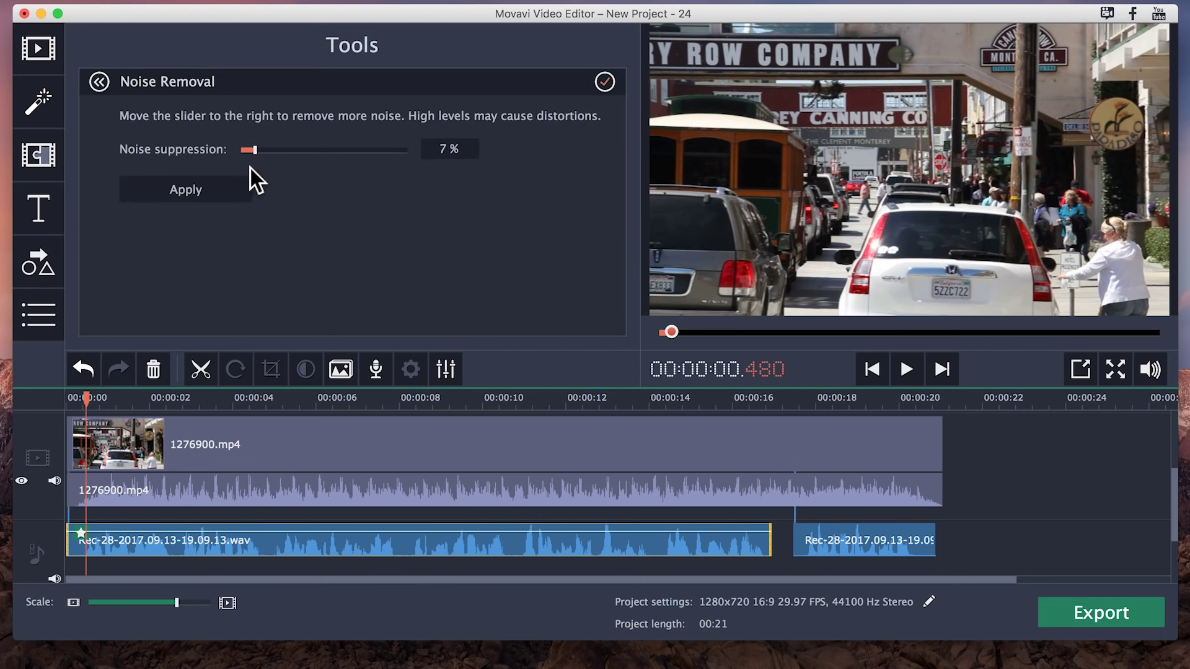
left_click(240, 190)
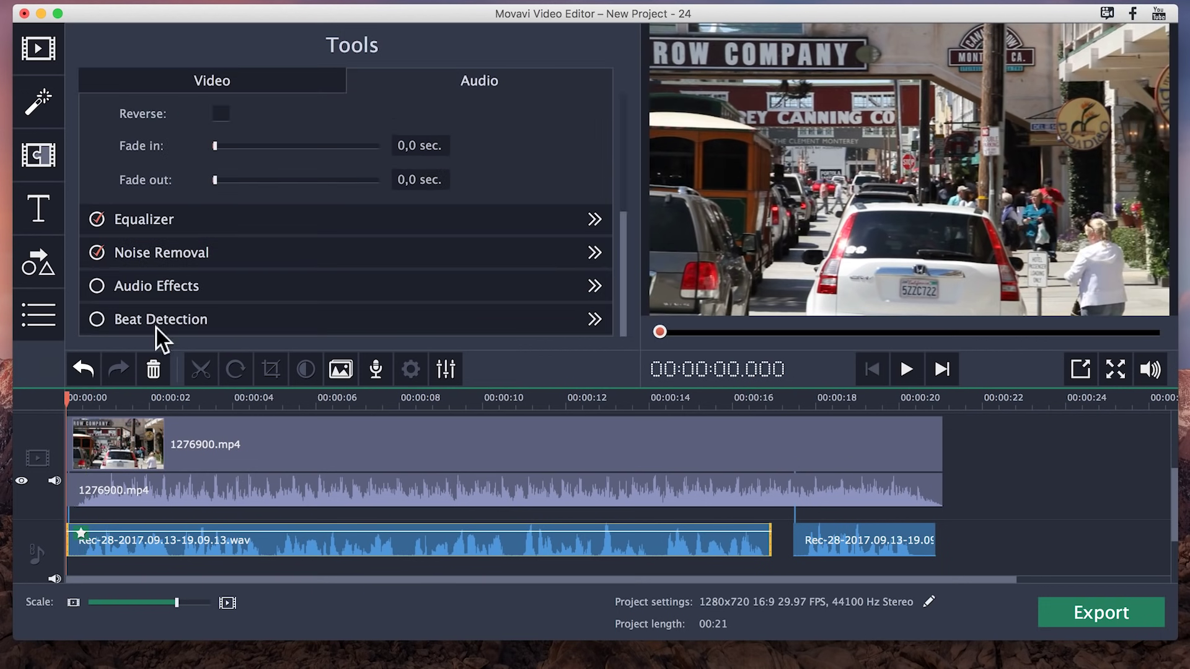
Replace the voice clip's Echo effect with High pitch, preview it, and rewind to 0.
left_click(188, 292)
left_click(280, 119)
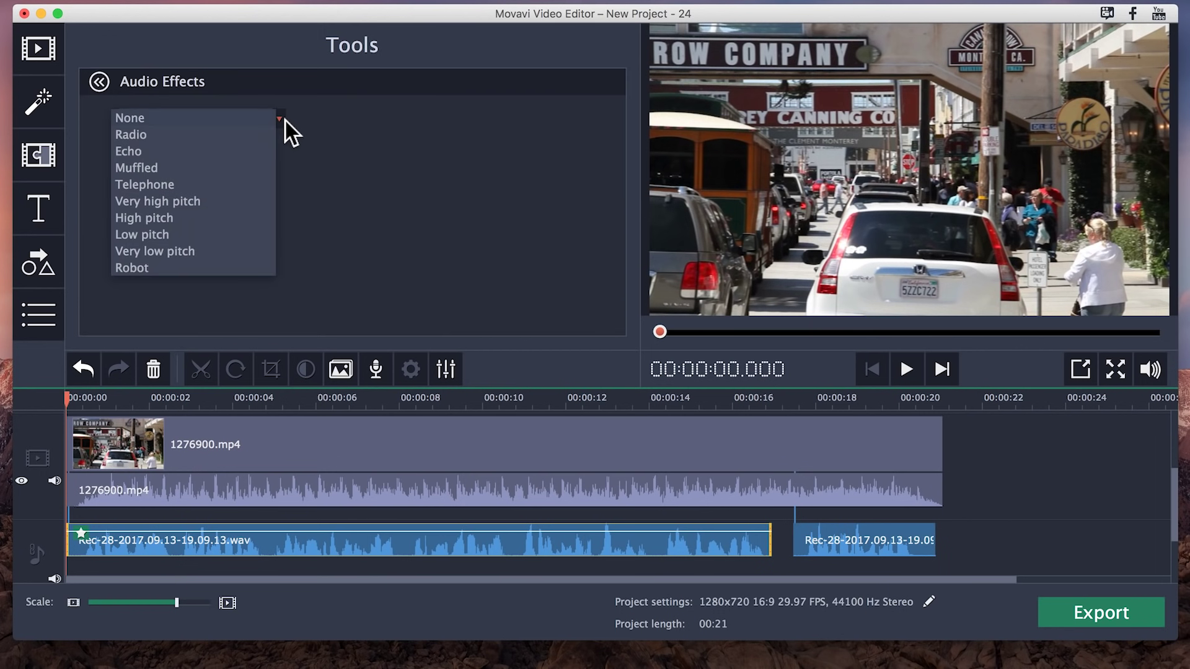
left_click(258, 151)
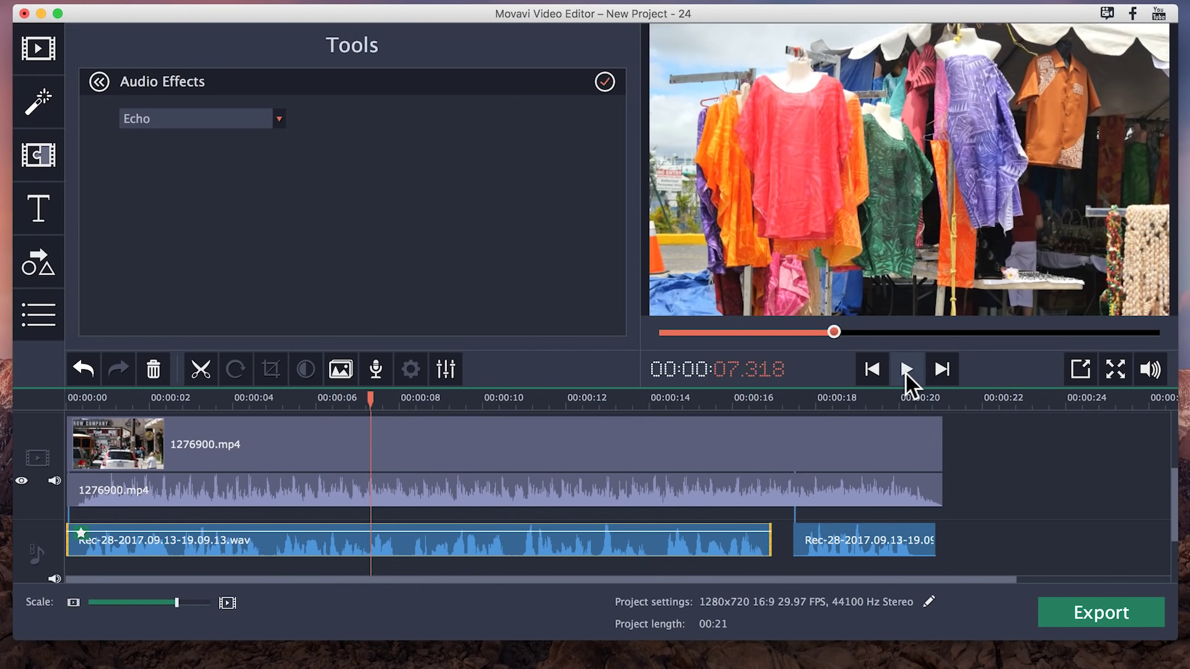
left_click(280, 119)
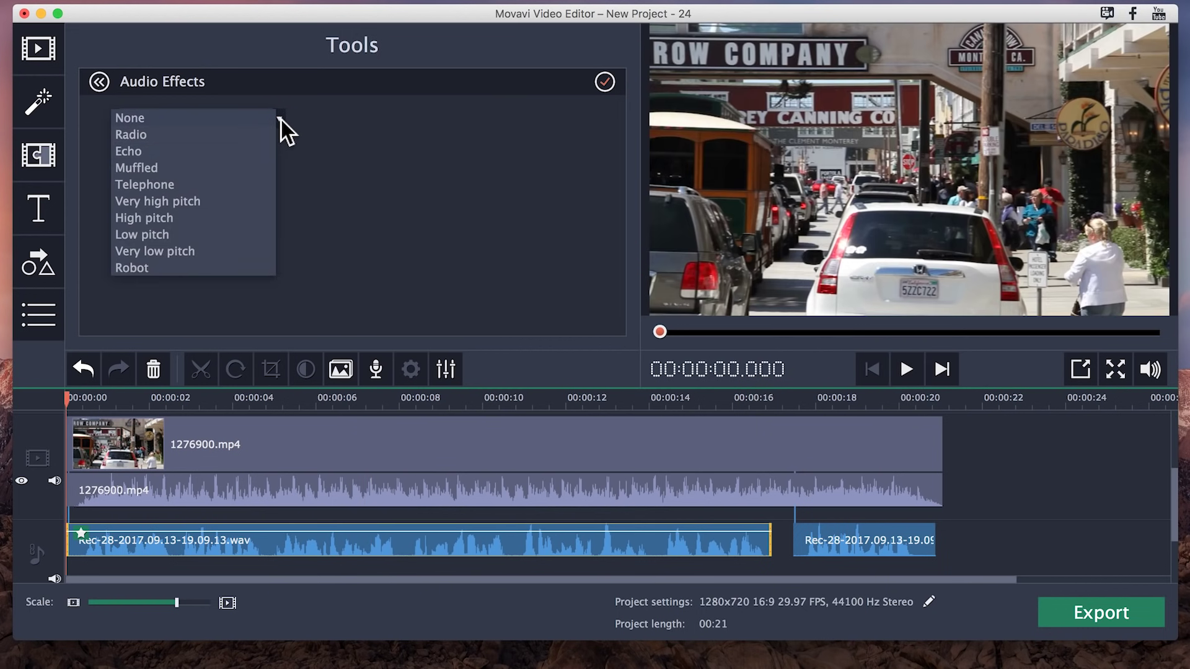
left_click(259, 220)
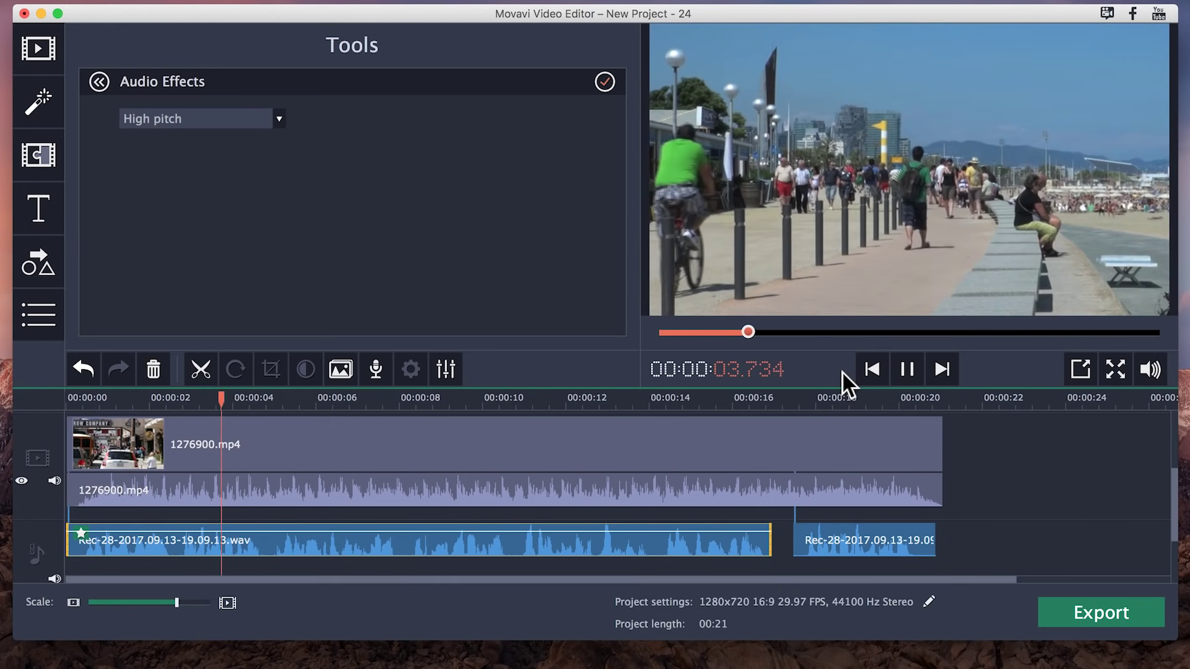
left_click(906, 370)
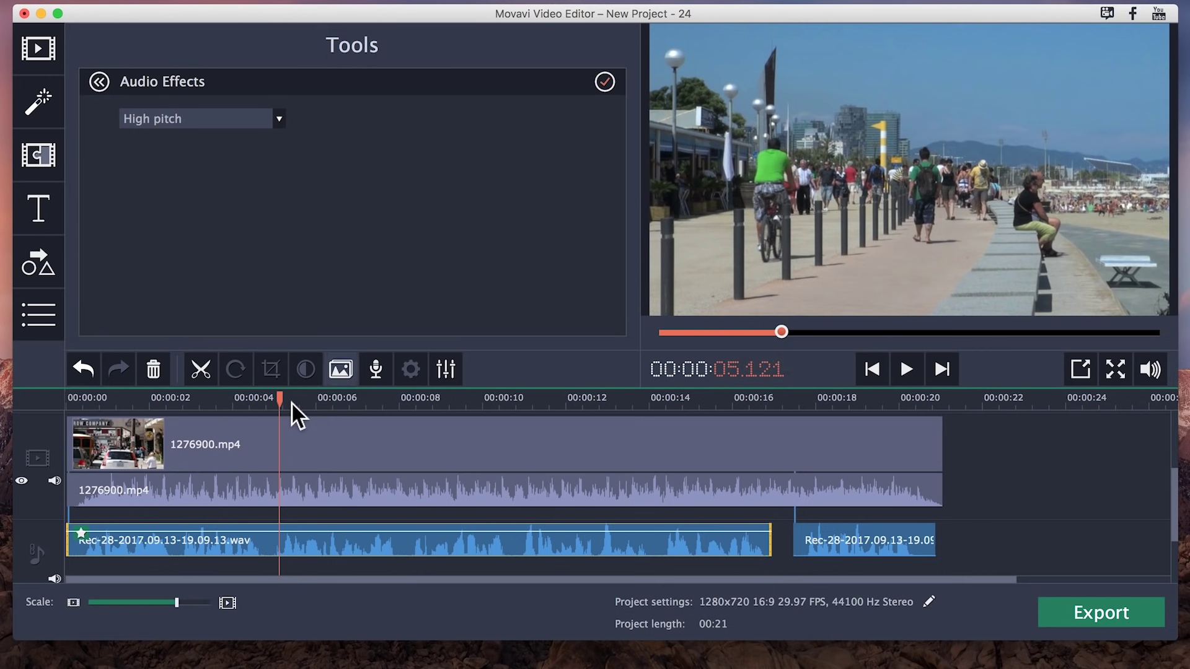
left_click_drag(285, 406, 49, 409)
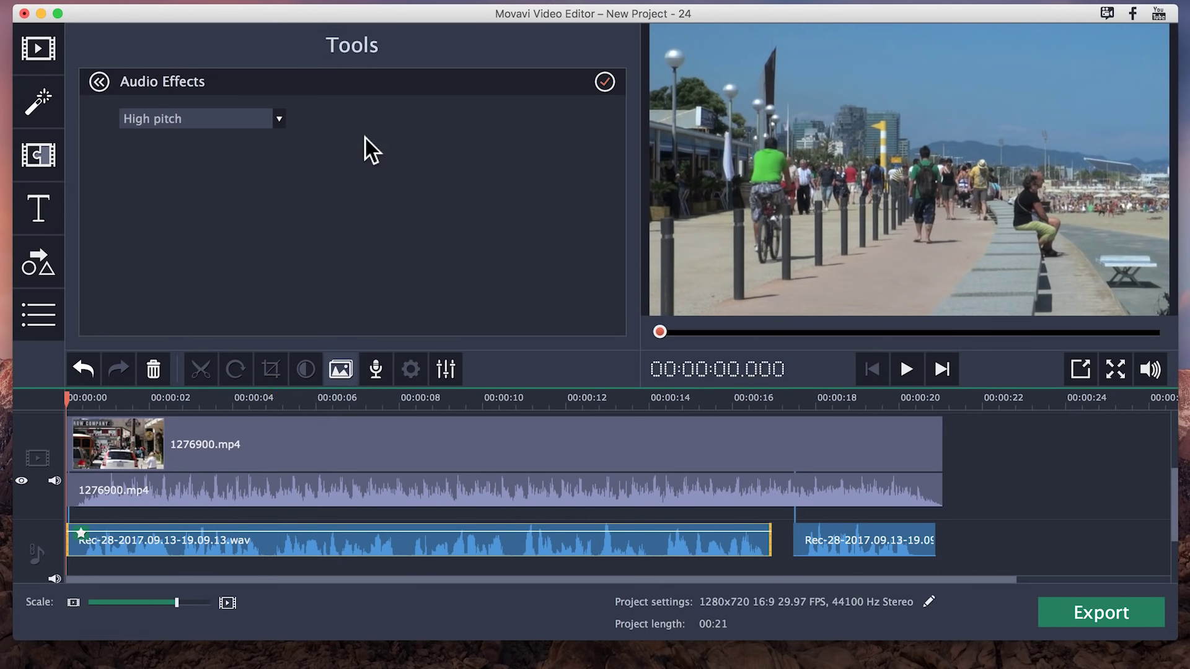